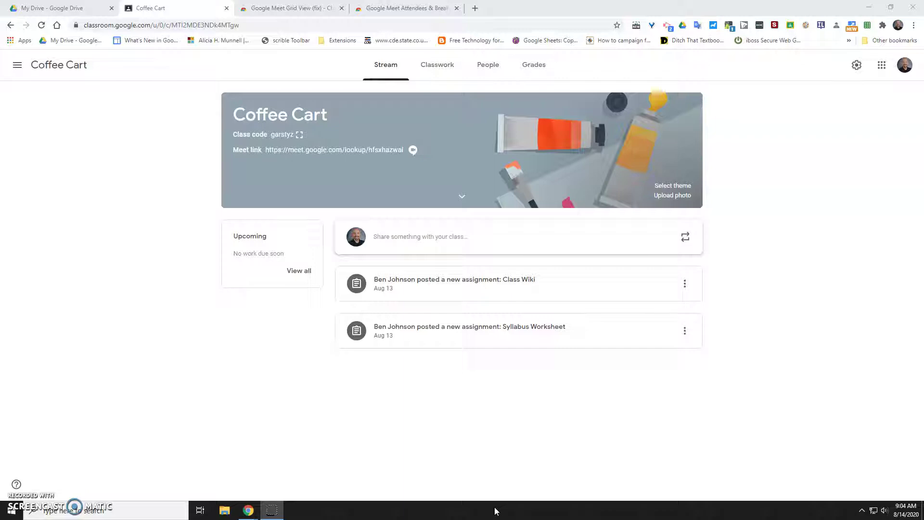
Switch to the Google Meet Grid View (fix) Chrome Web Store tab
{"action": "left_click", "coordinate": [262, 9]}
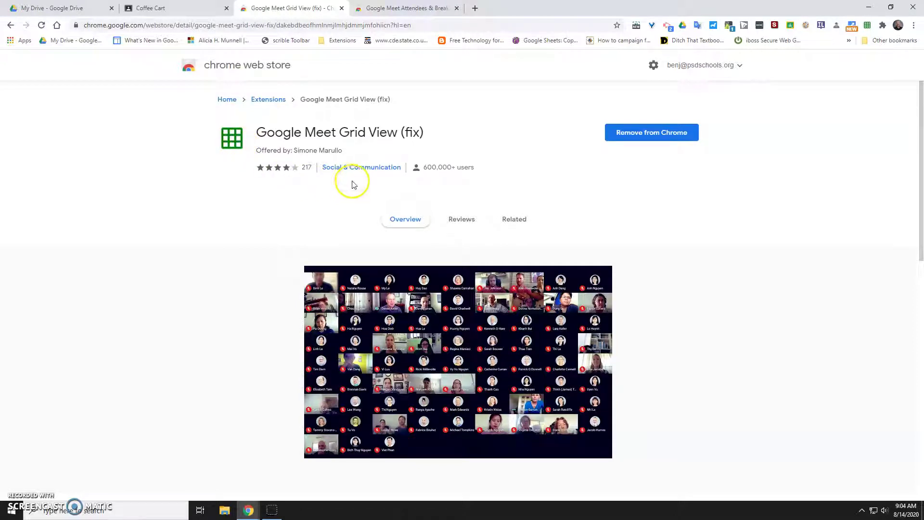
Show the Google Meet Attendees & Breakout Rooms store page and the installed extensions list
{"action": "left_click", "coordinate": [404, 12]}
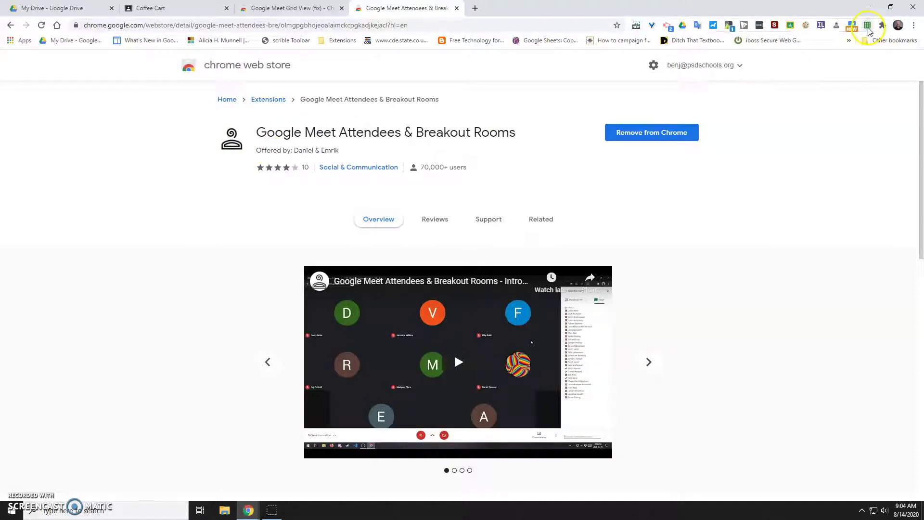
{"action": "left_click", "coordinate": [883, 26]}
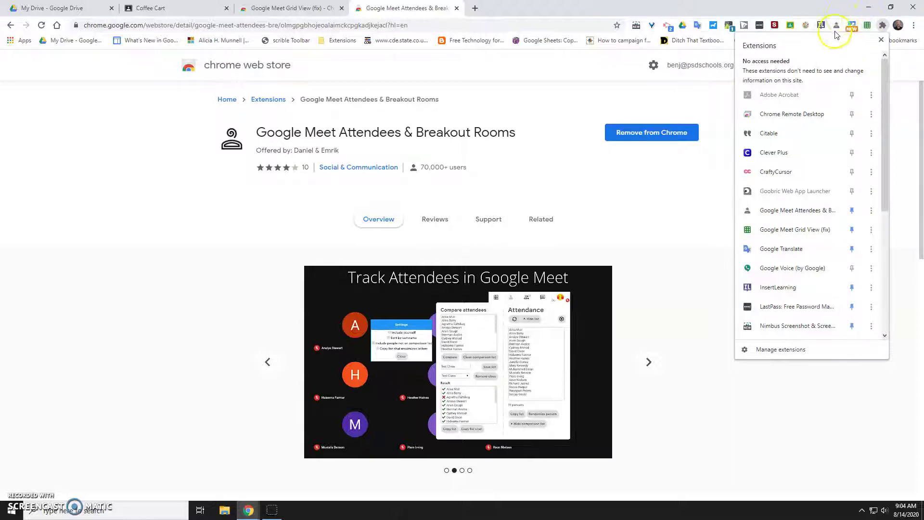
Dismiss the extensions list and return to the Coffee Cart class tab
{"action": "left_click", "coordinate": [709, 271]}
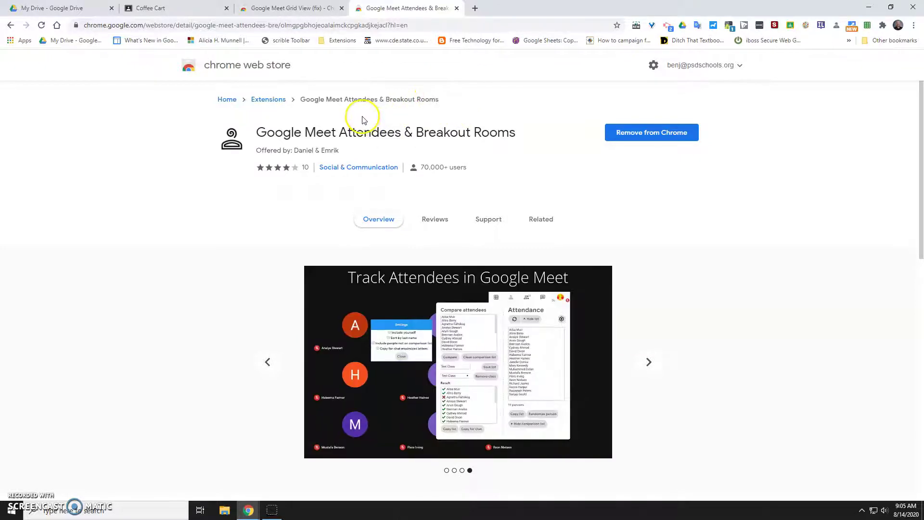
{"action": "left_click", "coordinate": [179, 9]}
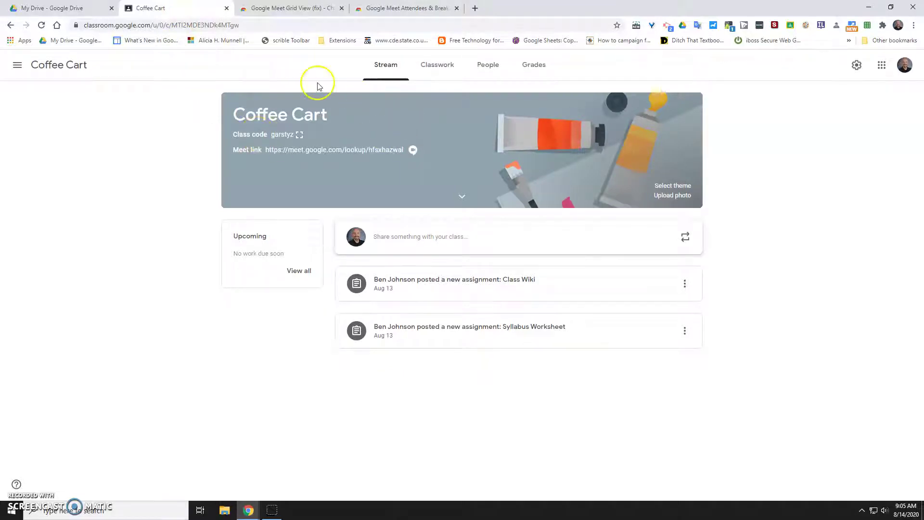
Open the Coffee Cart class's Meet link and join the video call
{"action": "left_click", "coordinate": [388, 155]}
{"action": "left_click", "coordinate": [386, 175]}
{"action": "left_click", "coordinate": [380, 176]}
{"action": "left_click", "coordinate": [384, 150]}
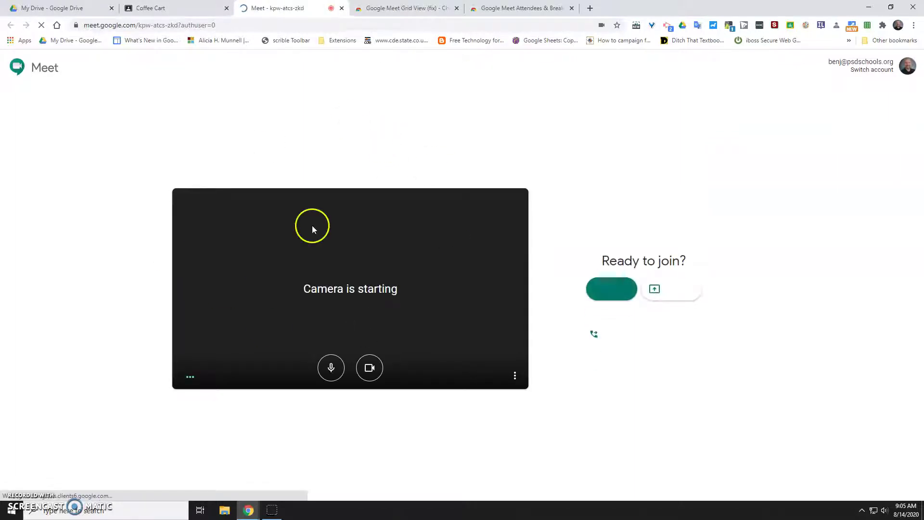
{"action": "left_click", "coordinate": [611, 290]}
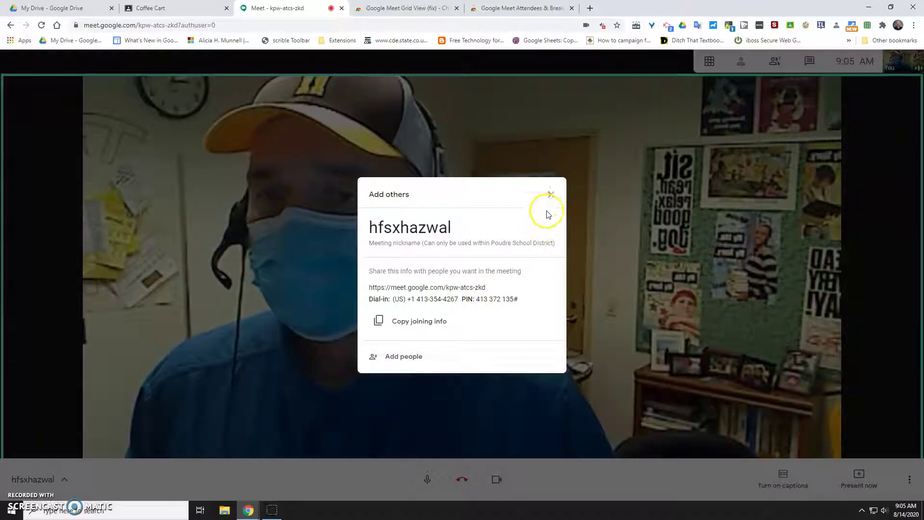
Close the Add others joining info and switch the call to grid view
{"action": "left_click", "coordinate": [551, 195]}
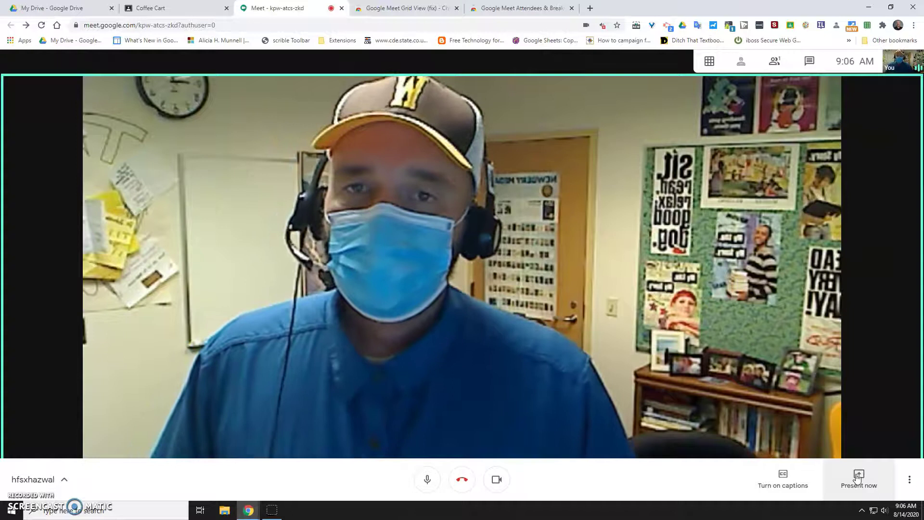
{"action": "left_click", "coordinate": [813, 63]}
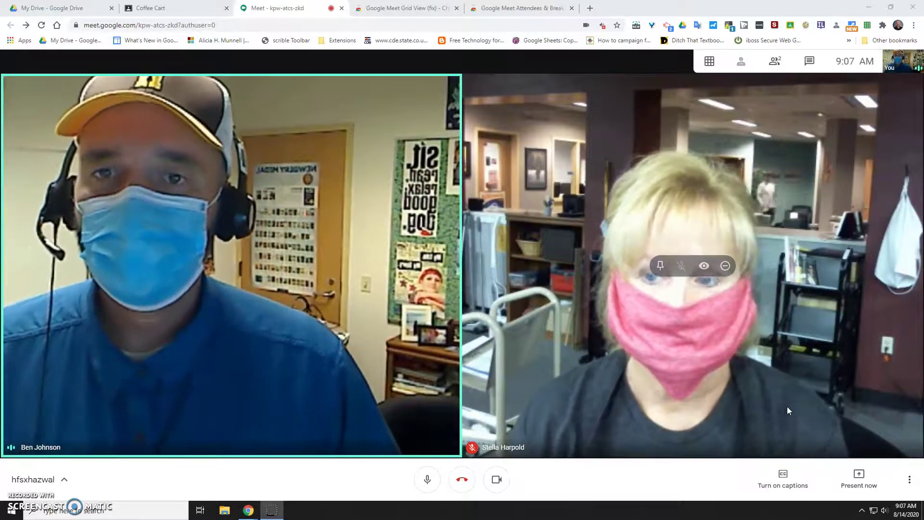
{"action": "left_click", "coordinate": [710, 62]}
{"action": "left_click", "coordinate": [713, 68]}
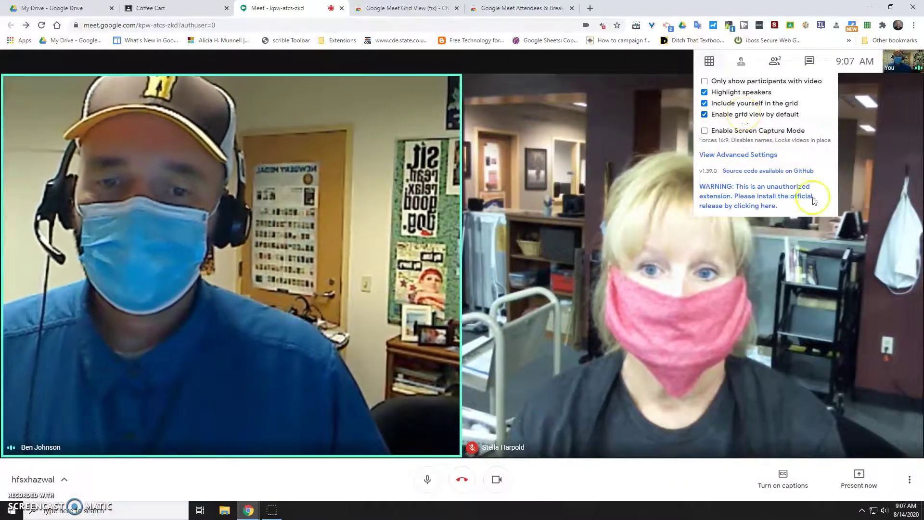
{"action": "left_click", "coordinate": [911, 481]}
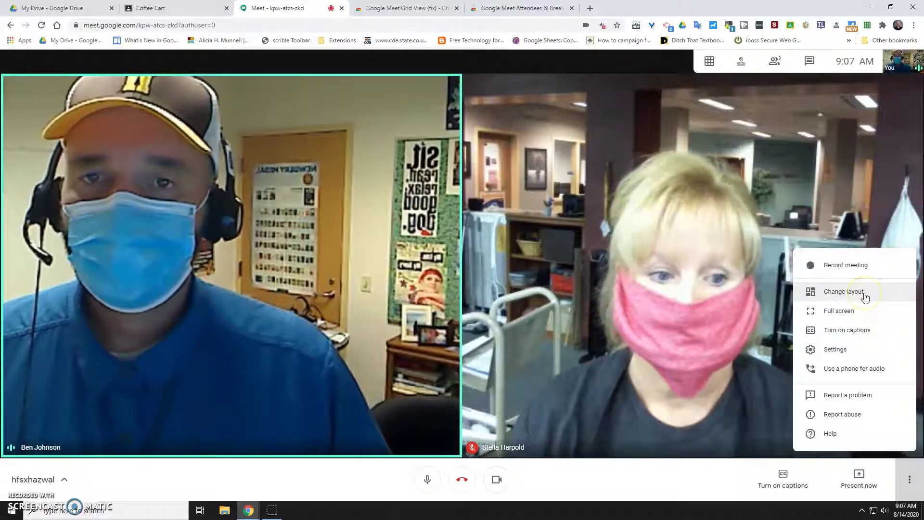
{"action": "left_click", "coordinate": [679, 57]}
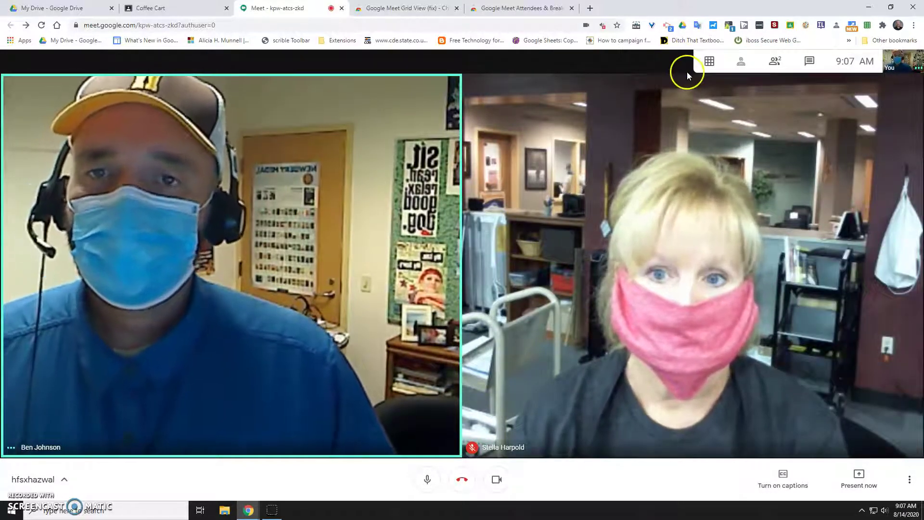
Open and refresh the Attendance list, enabling 'Sort by last name' and 'Include yourself'
{"action": "left_click", "coordinate": [742, 63]}
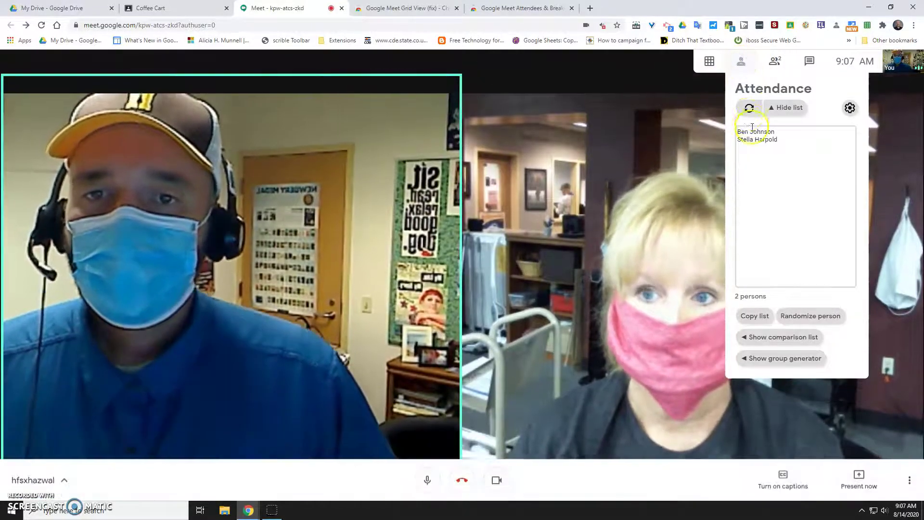
{"action": "left_click", "coordinate": [749, 108]}
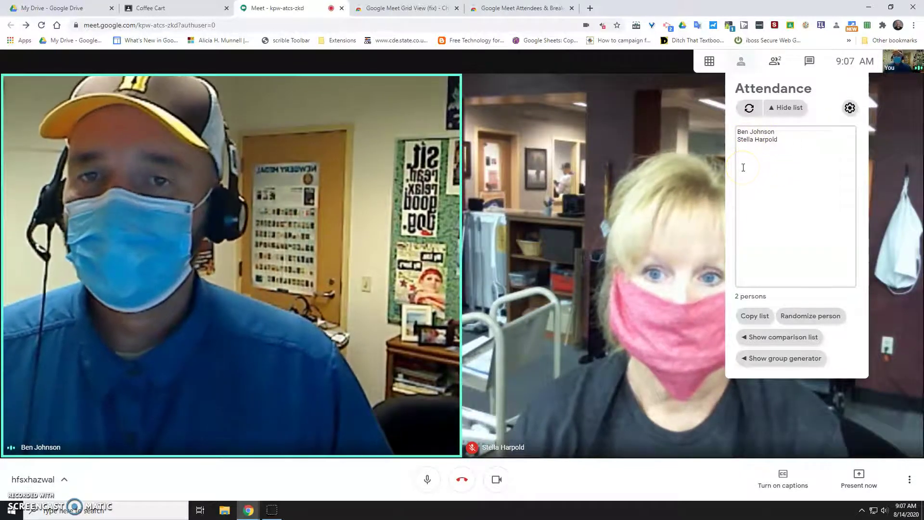
{"action": "left_click", "coordinate": [748, 109]}
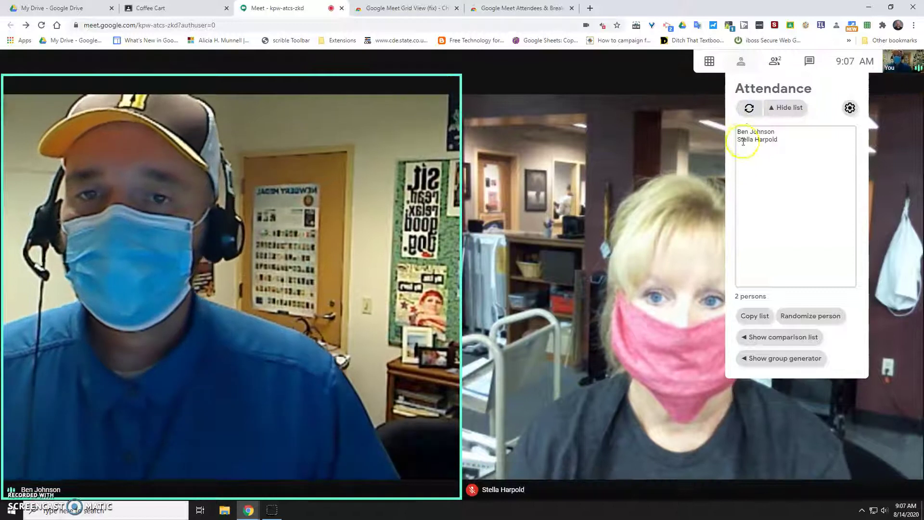
{"action": "left_click", "coordinate": [855, 112]}
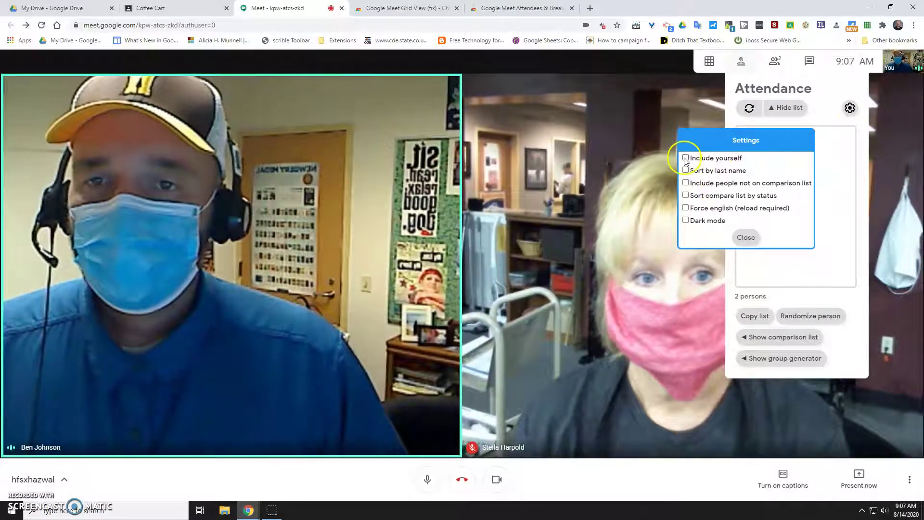
{"action": "left_click", "coordinate": [686, 170]}
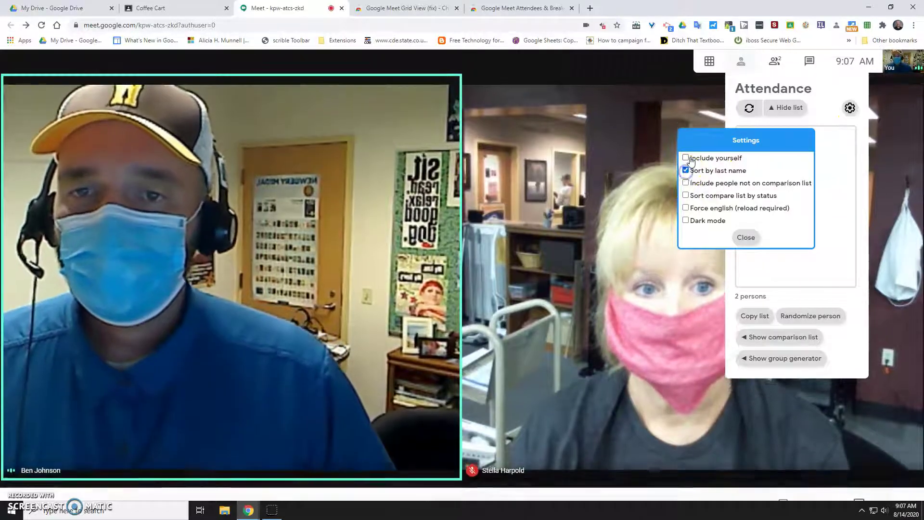
{"action": "left_click", "coordinate": [686, 158]}
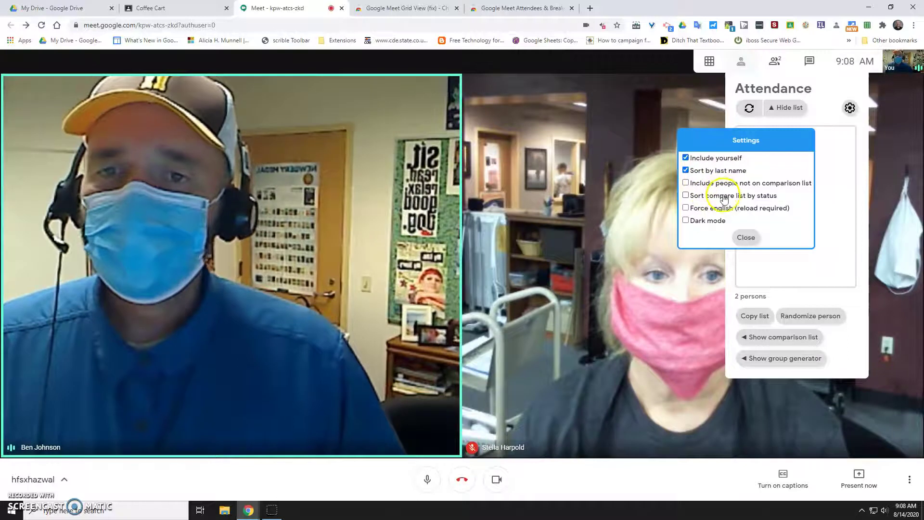
{"action": "left_click", "coordinate": [753, 239]}
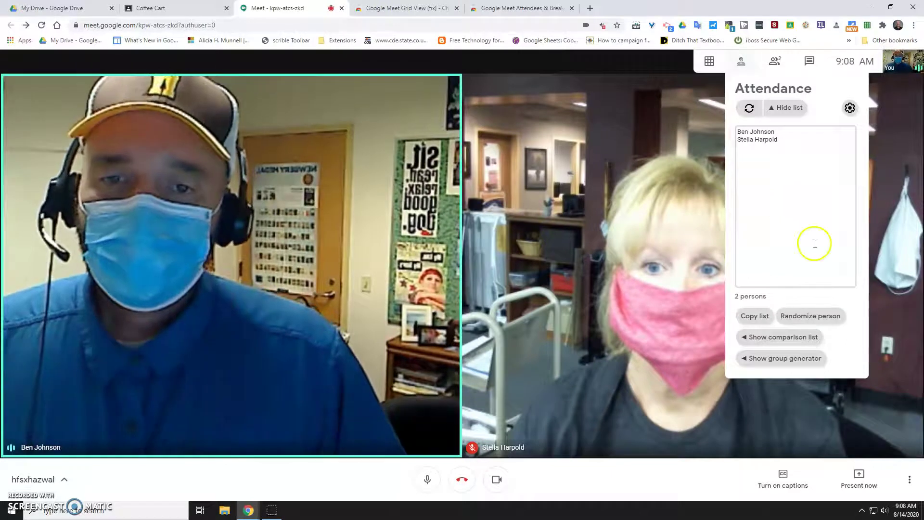
Generate 2 breakout groups in the extension's group generator
{"action": "left_click", "coordinate": [785, 365]}
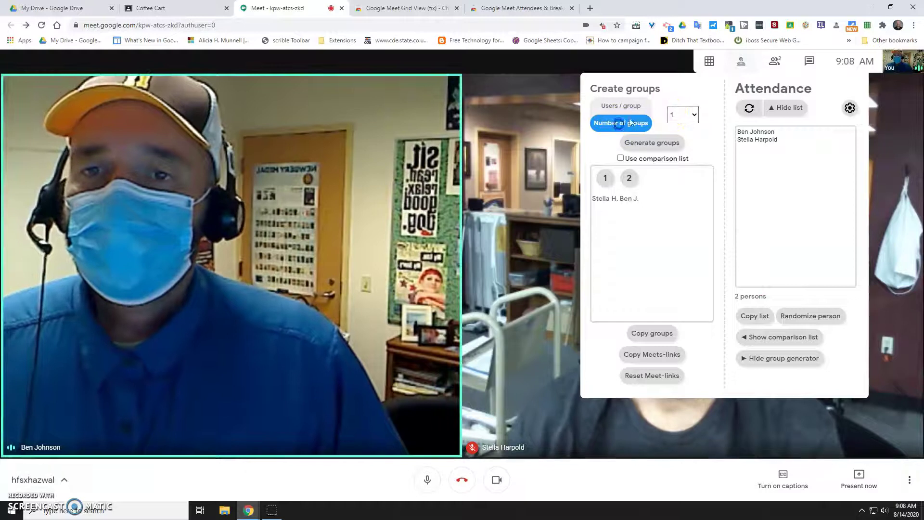
{"action": "left_click", "coordinate": [695, 115]}
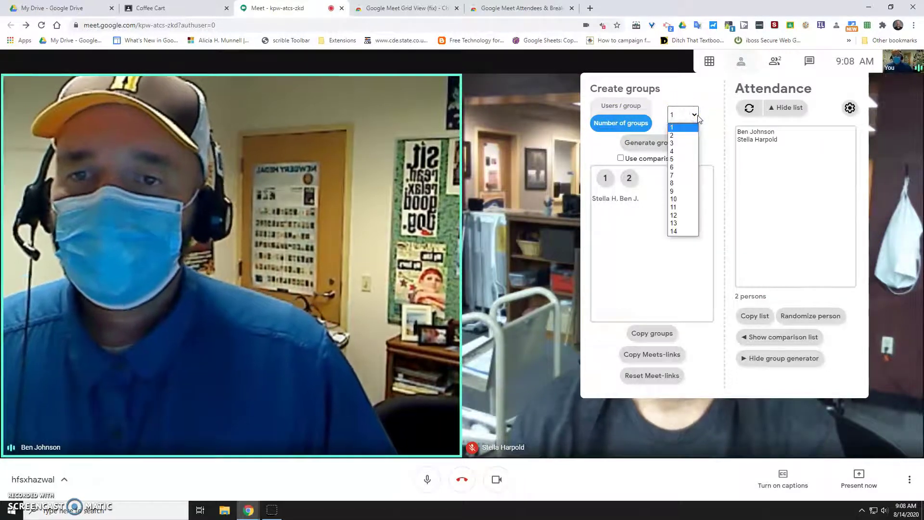
{"action": "left_click", "coordinate": [687, 128]}
{"action": "left_click", "coordinate": [696, 115]}
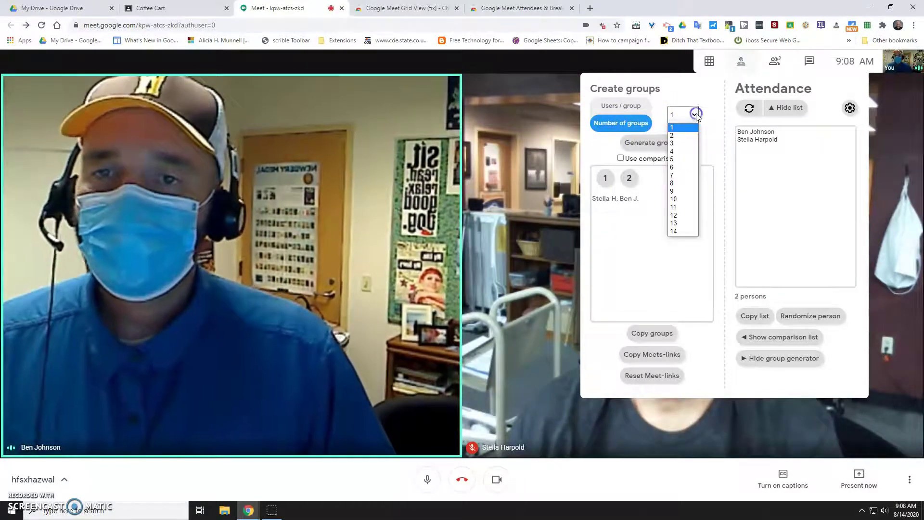
{"action": "left_click", "coordinate": [684, 135]}
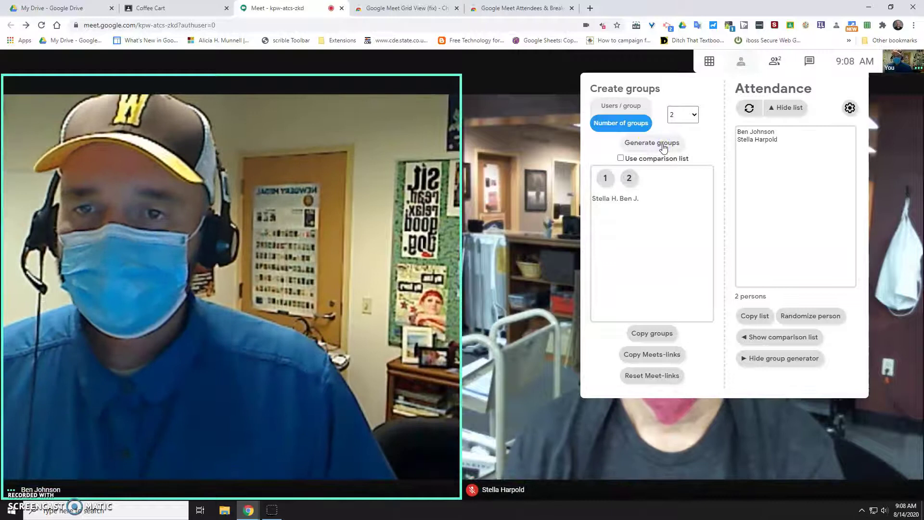
{"action": "left_click", "coordinate": [667, 148]}
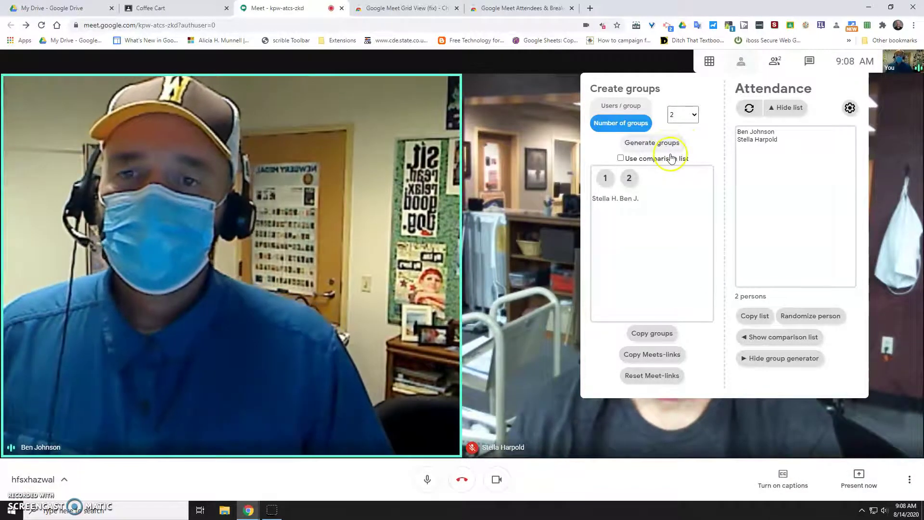
Copy the generated group list and send it to everyone in the meeting chat
{"action": "left_click", "coordinate": [703, 343]}
{"action": "left_click", "coordinate": [657, 334]}
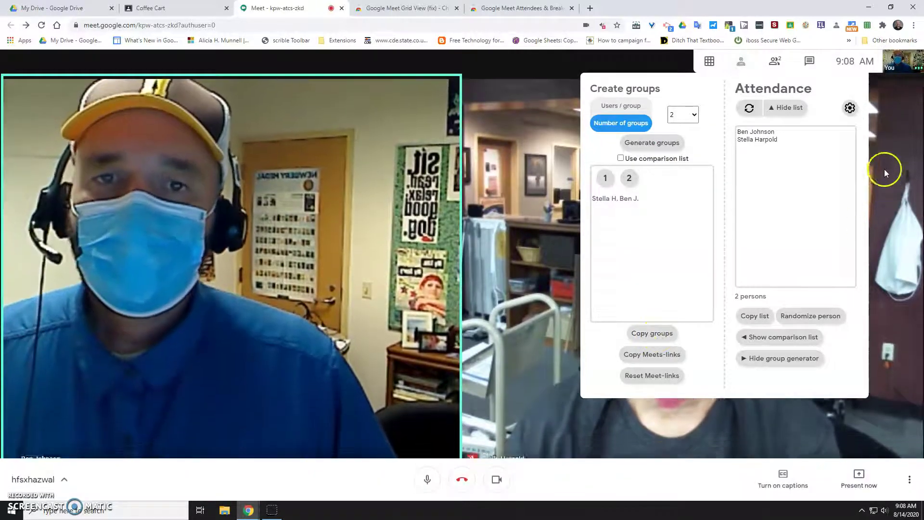
{"action": "left_click", "coordinate": [808, 60]}
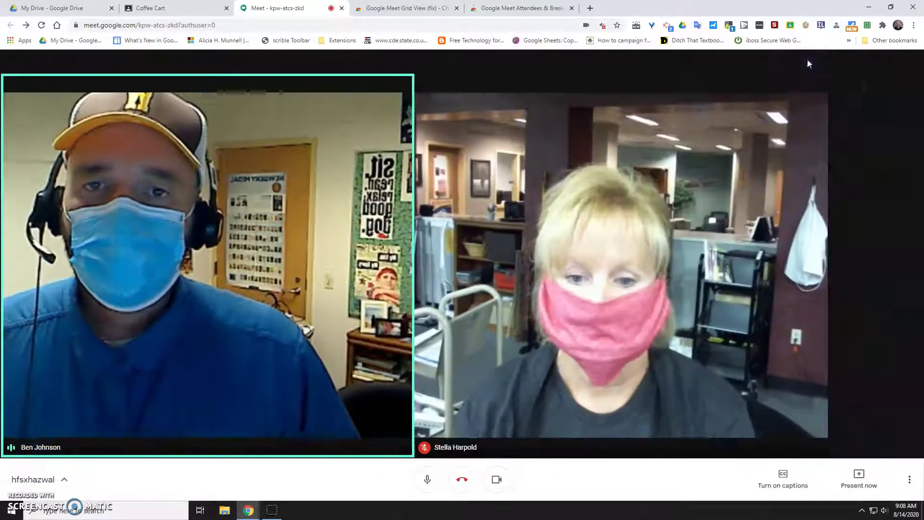
{"action": "left_click", "coordinate": [808, 63]}
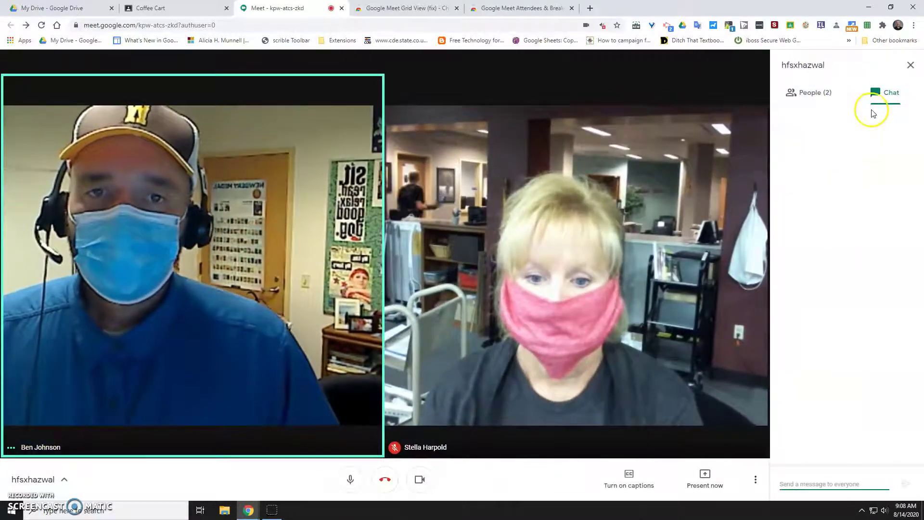
{"action": "left_click", "coordinate": [798, 483]}
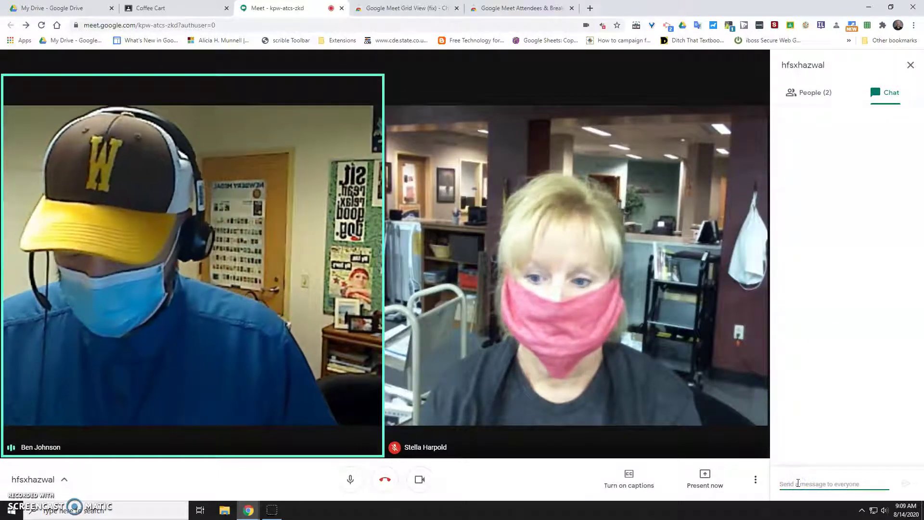
{"action": "type", "text": "1: Stella H. 2: Ben J."}
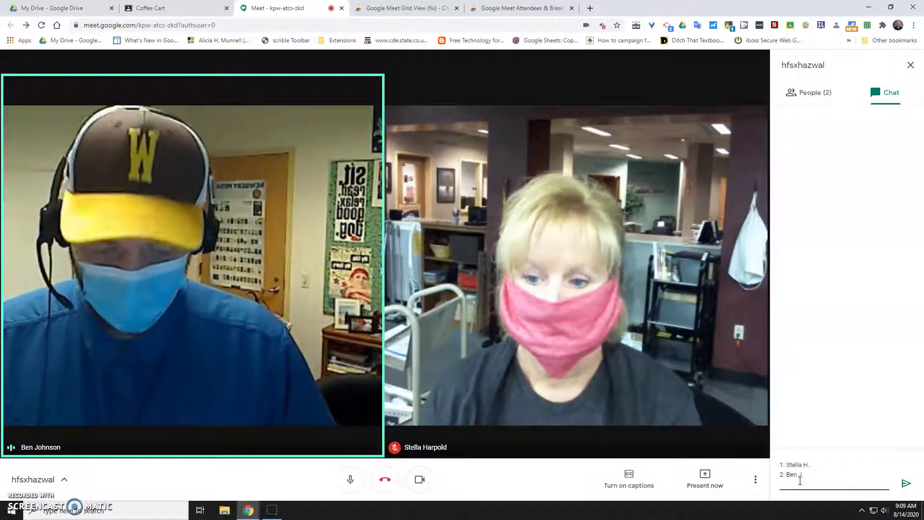
{"action": "left_click", "coordinate": [906, 484]}
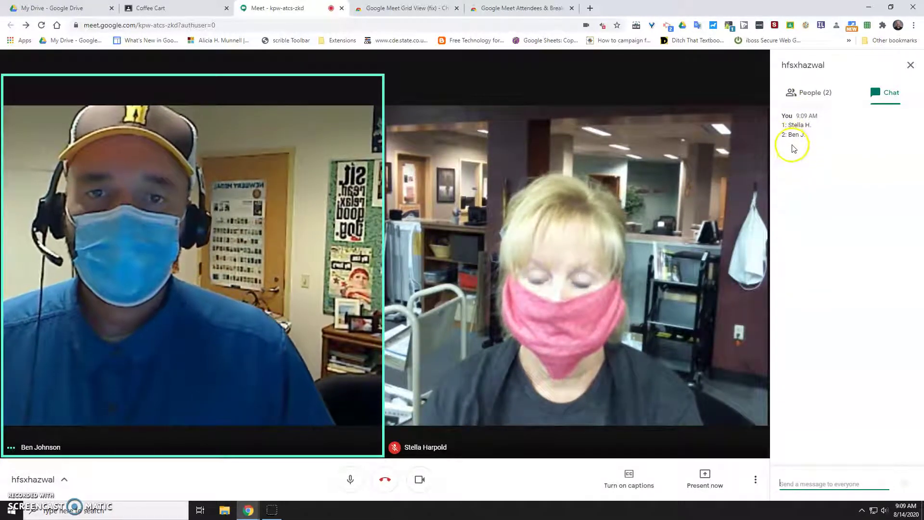
Copy the two breakout room Meet links and send them to everyone in chat
{"action": "left_click", "coordinate": [913, 65]}
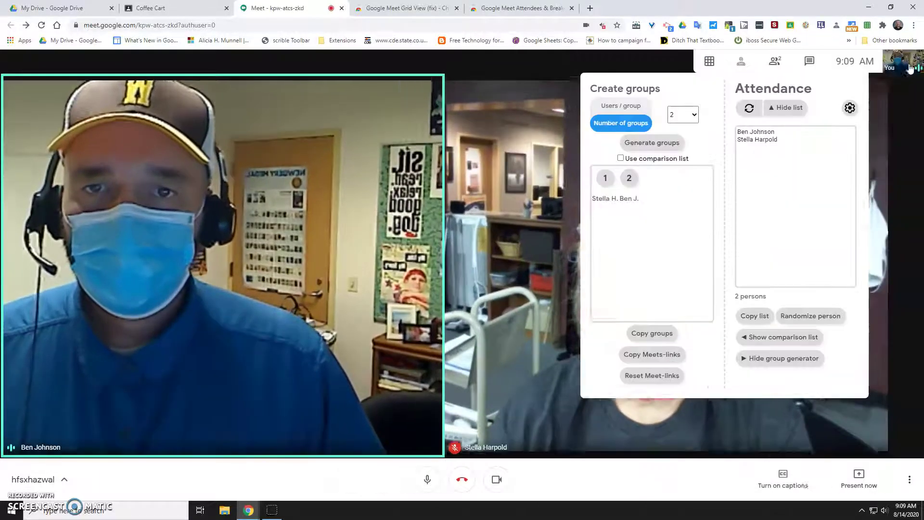
{"action": "left_click", "coordinate": [644, 91]}
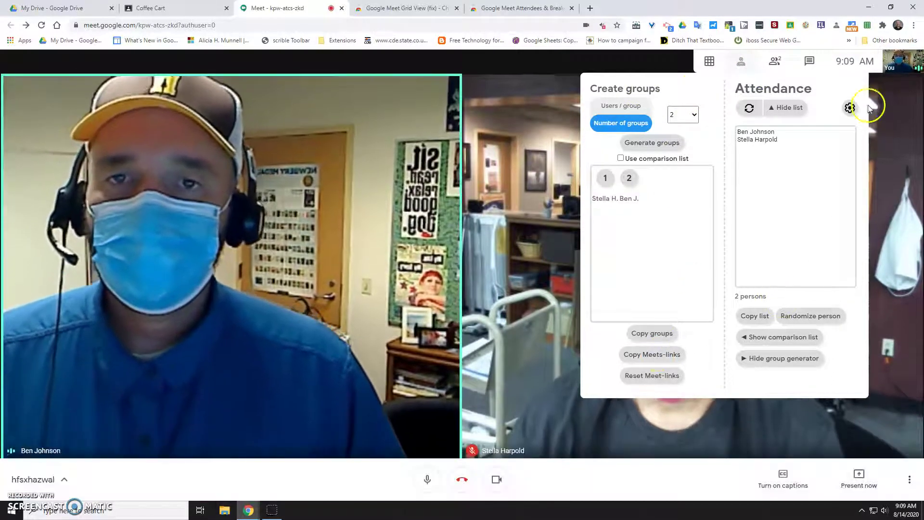
{"action": "left_click", "coordinate": [809, 61]}
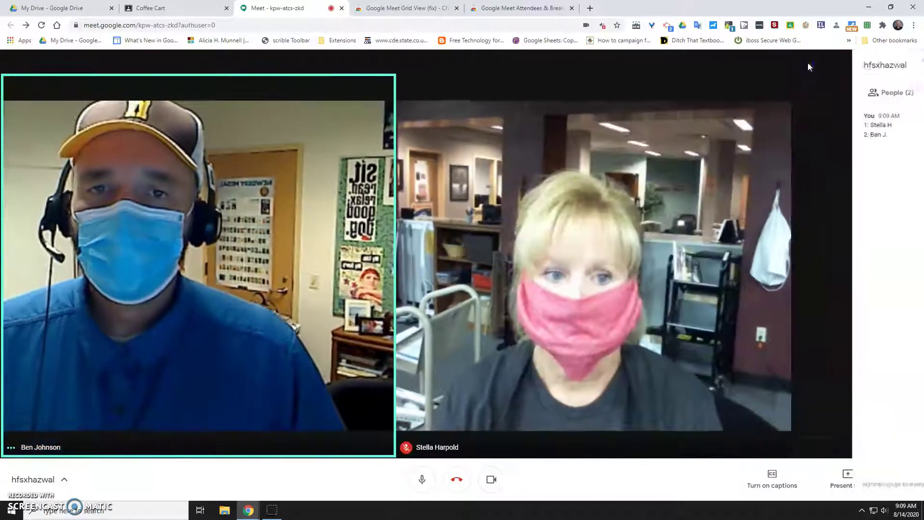
{"action": "left_click", "coordinate": [807, 483]}
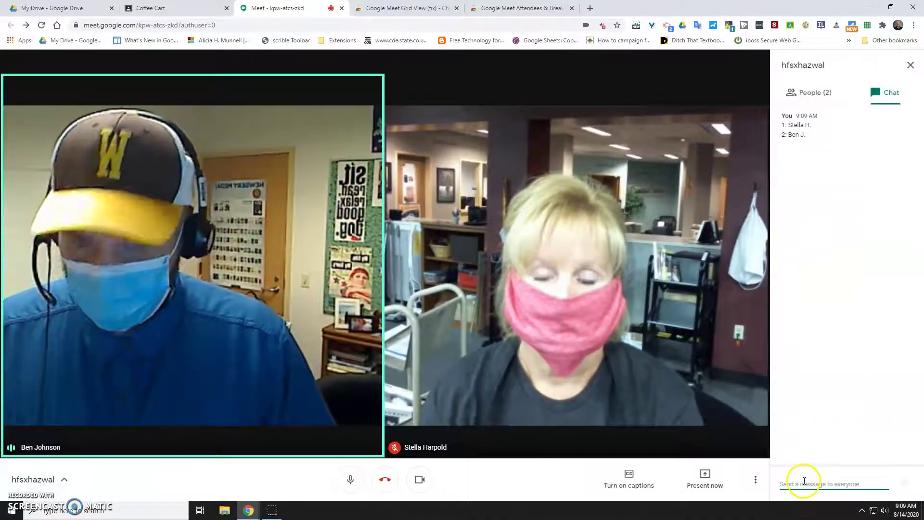
{"action": "type", "text": "1: https://g.co/meet/swp-eqwr-nov 2: https://g.co/meet/fpb-ndta-muj"}
{"action": "left_click", "coordinate": [907, 483]}
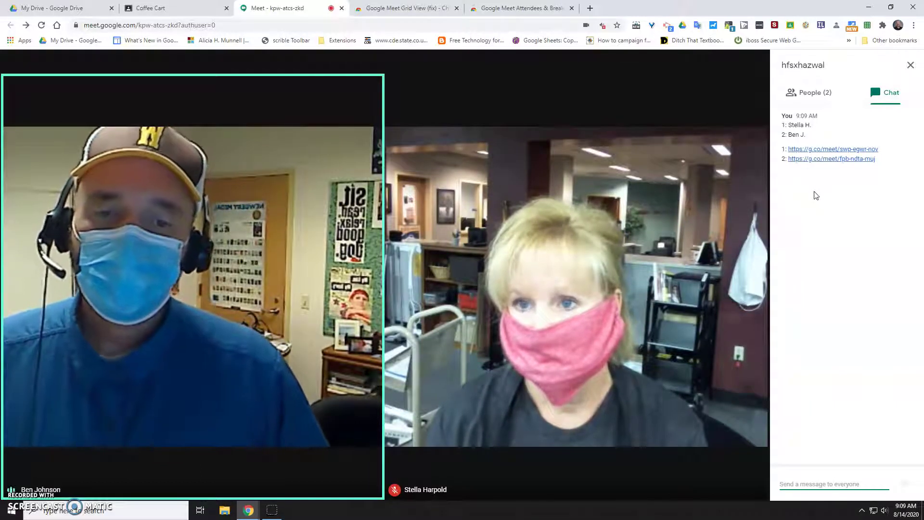
{"action": "left_click", "coordinate": [852, 204]}
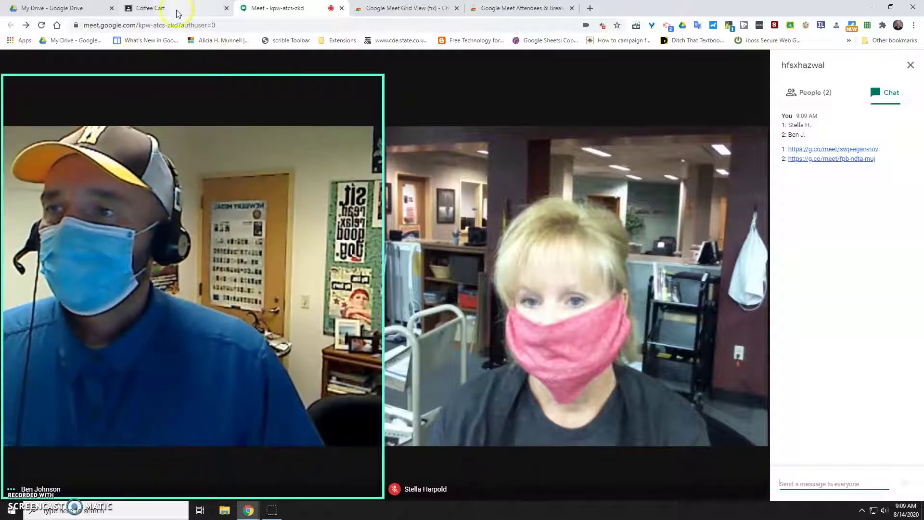
{"action": "left_click", "coordinate": [178, 11]}
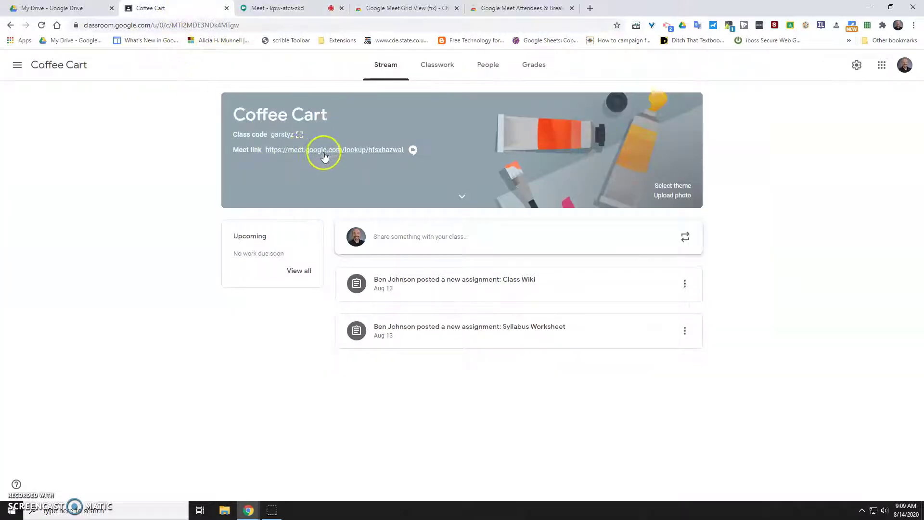
{"action": "left_click", "coordinate": [294, 8]}
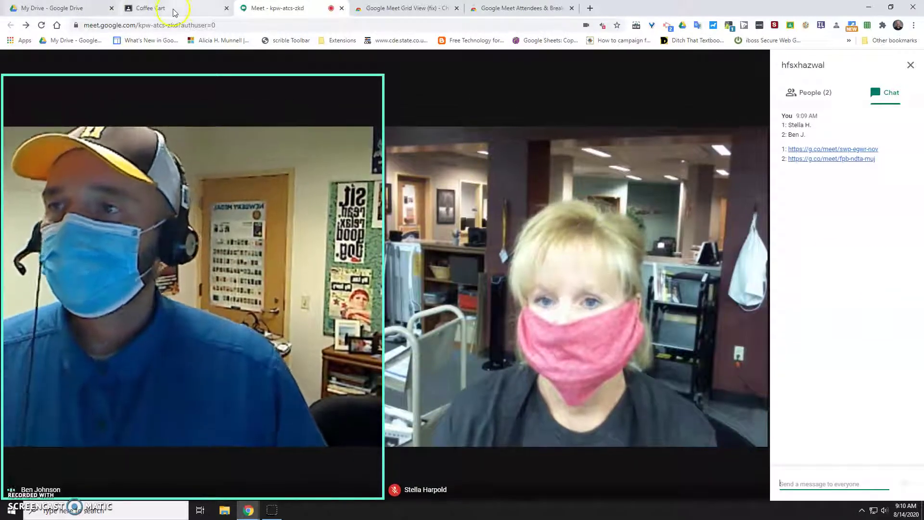
{"action": "left_click", "coordinate": [171, 8]}
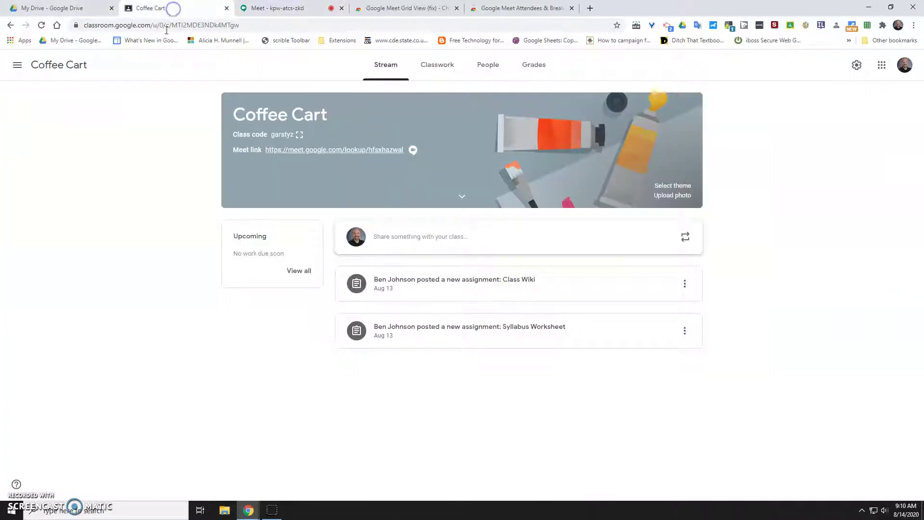
{"action": "left_click", "coordinate": [284, 8]}
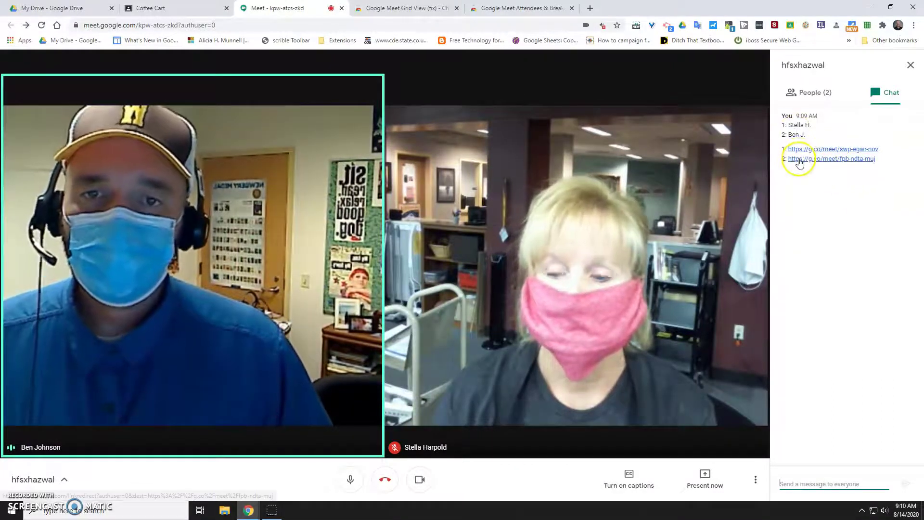
Join the first breakout room from its chat link and set the layout to Tiled
{"action": "left_click", "coordinate": [819, 153]}
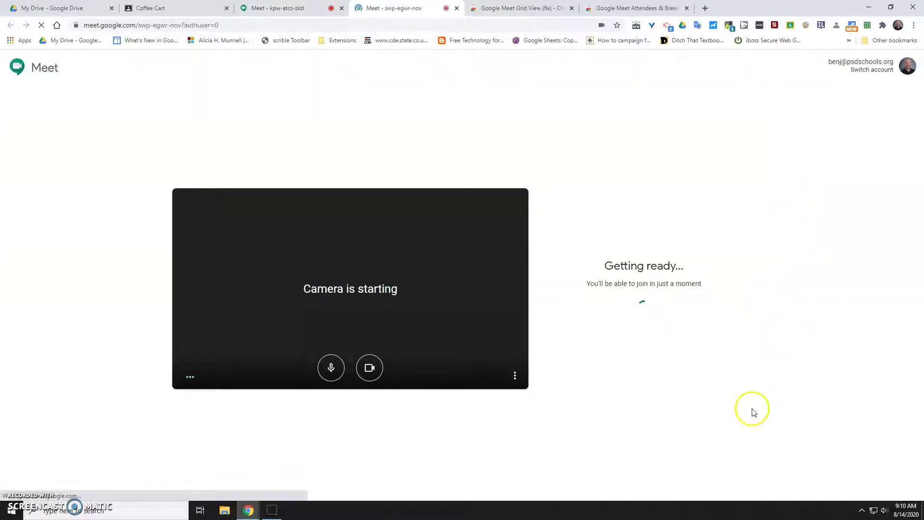
{"action": "left_click", "coordinate": [618, 297]}
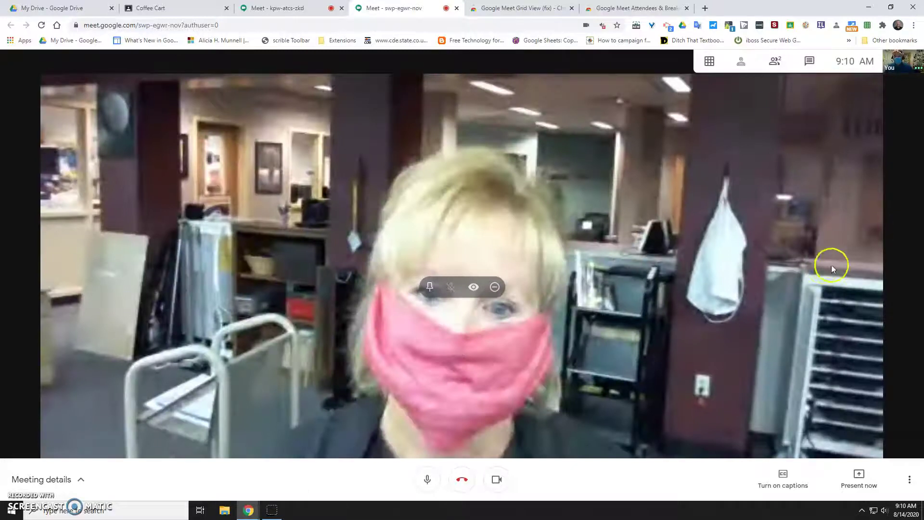
{"action": "left_click", "coordinate": [709, 62]}
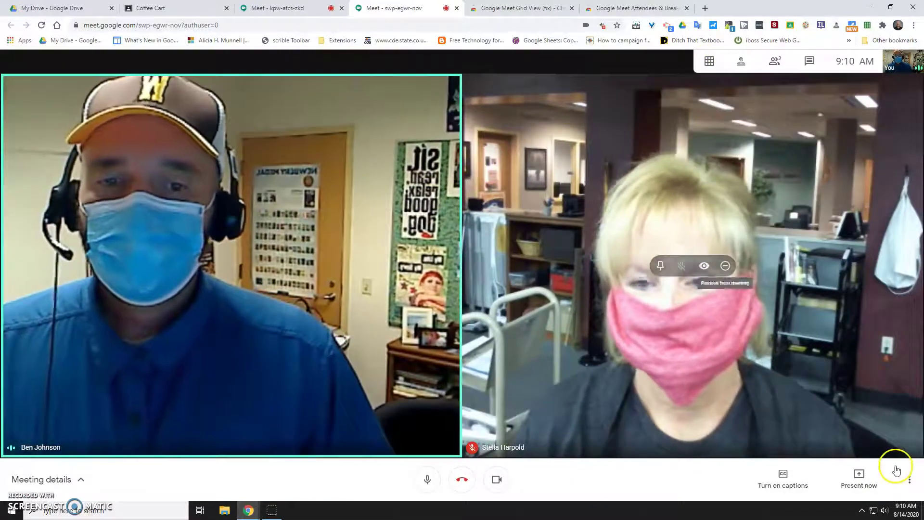
{"action": "left_click", "coordinate": [909, 481]}
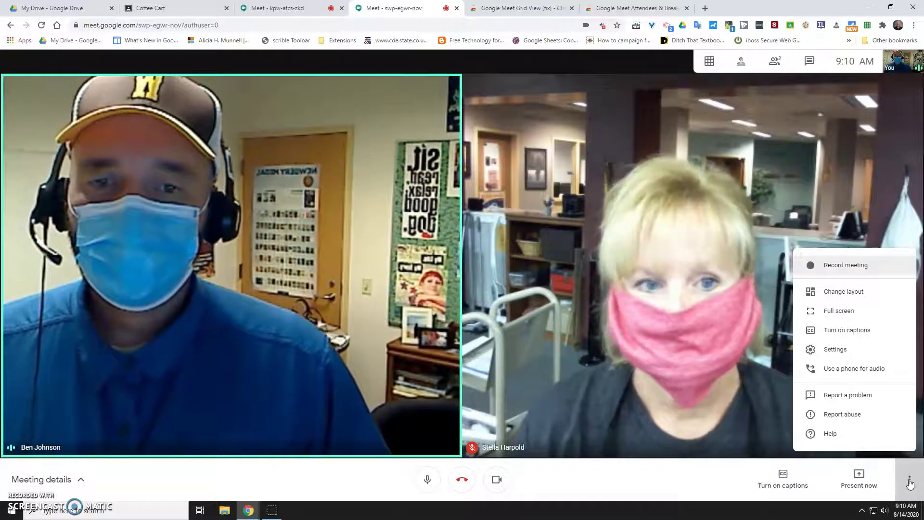
{"action": "left_click", "coordinate": [850, 298]}
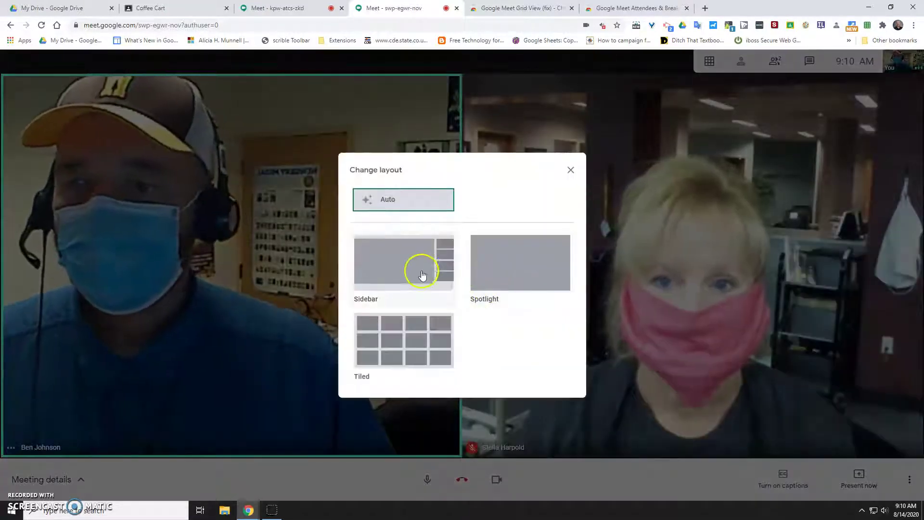
{"action": "left_click", "coordinate": [412, 331]}
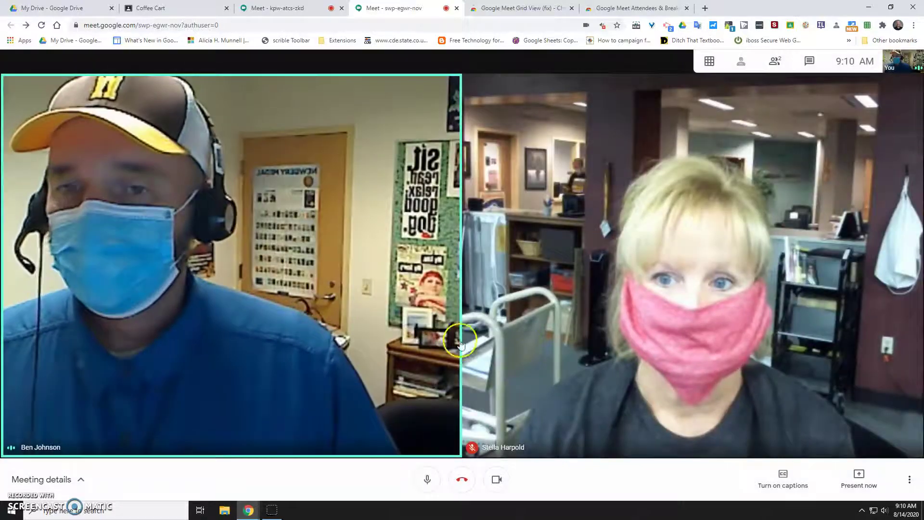
{"action": "left_click", "coordinate": [710, 62]}
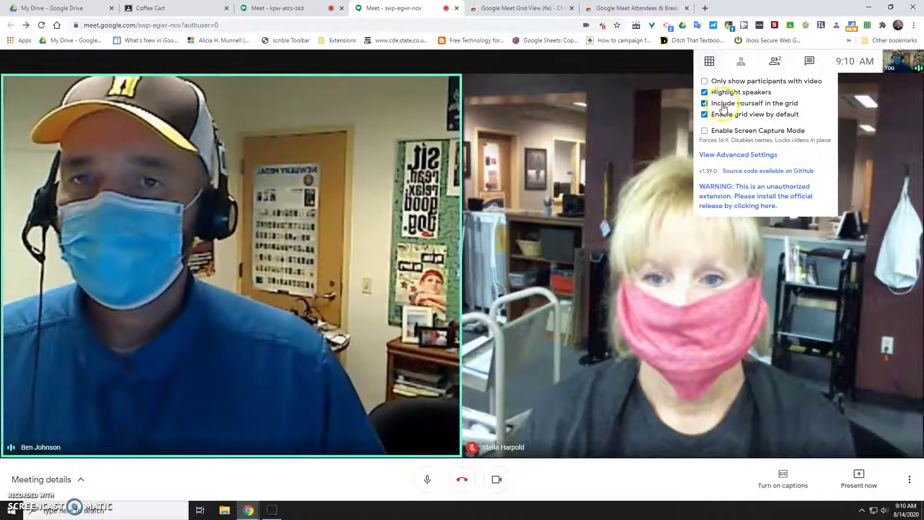
{"action": "mouse_move", "coordinate": [653, 289]}
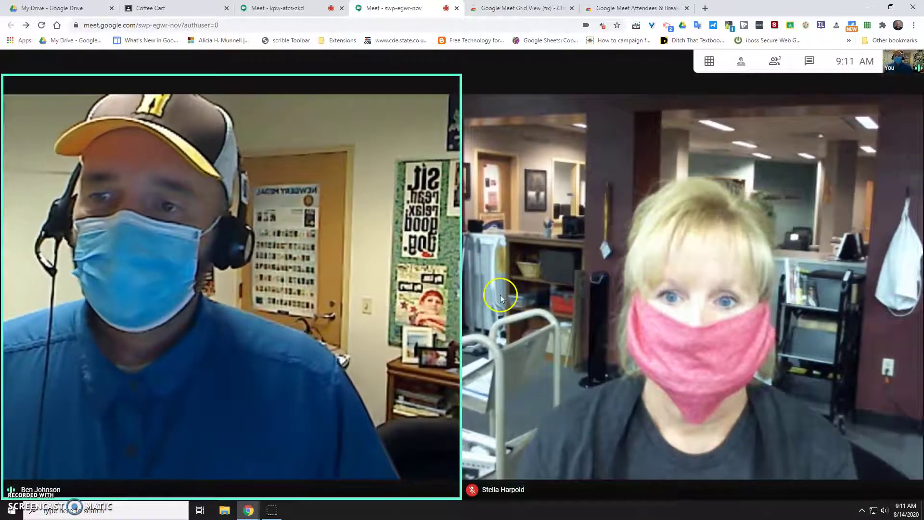
{"action": "left_click", "coordinate": [529, 304]}
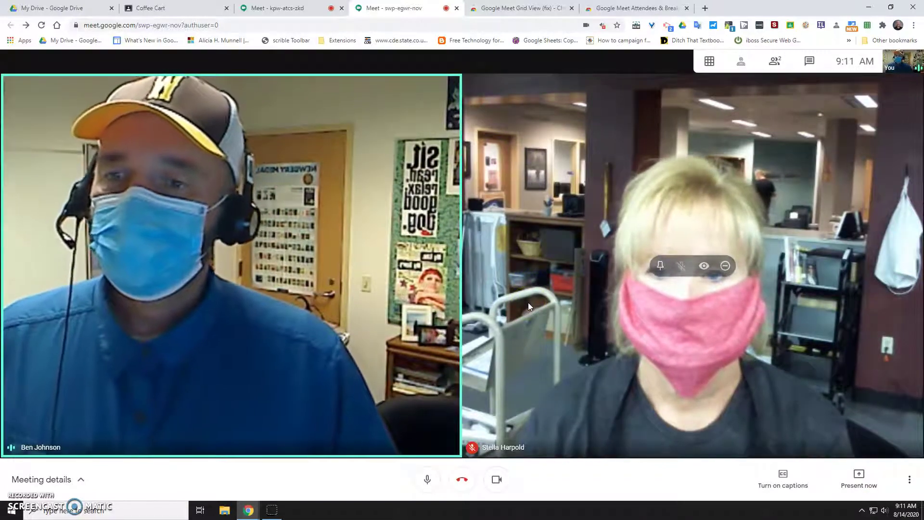